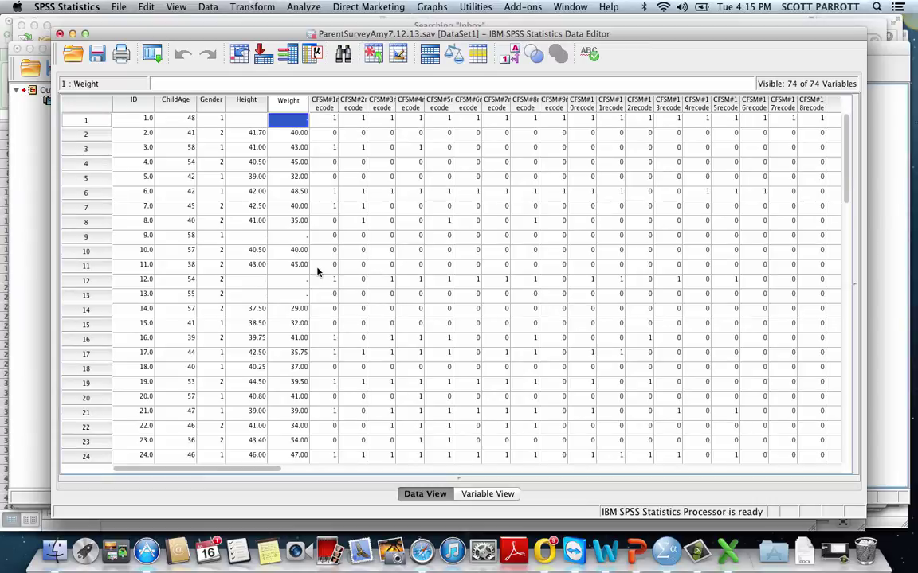
# Step: Inspect the first case's empty Height and Weight cells and its ChildAge value
pyautogui.click(255, 123)
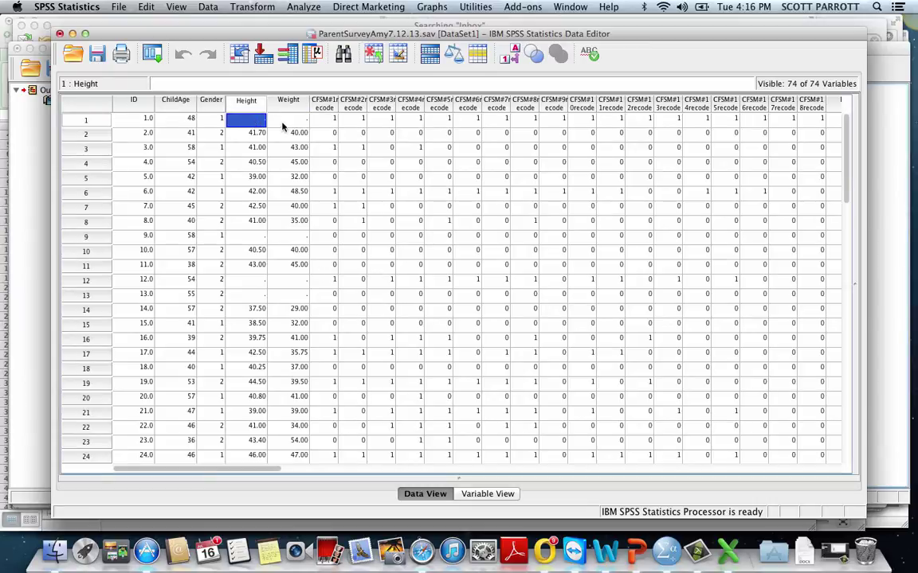
pyautogui.click(285, 125)
pyautogui.click(257, 123)
pyautogui.click(278, 122)
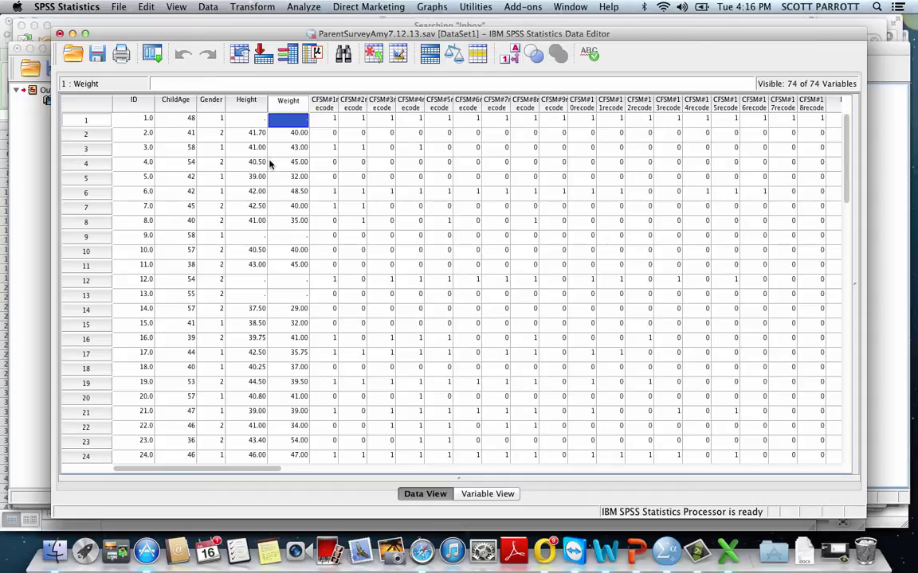
pyautogui.click(188, 120)
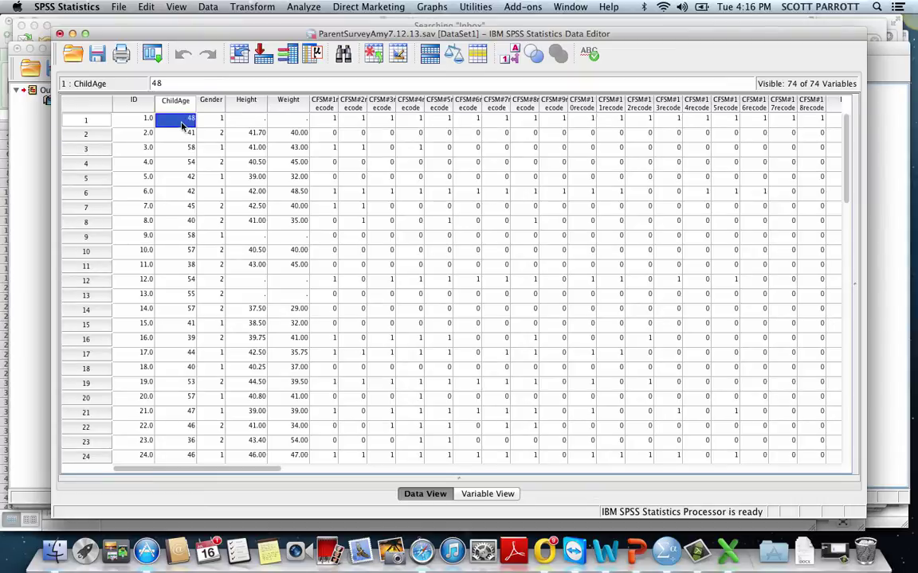
pyautogui.click(249, 122)
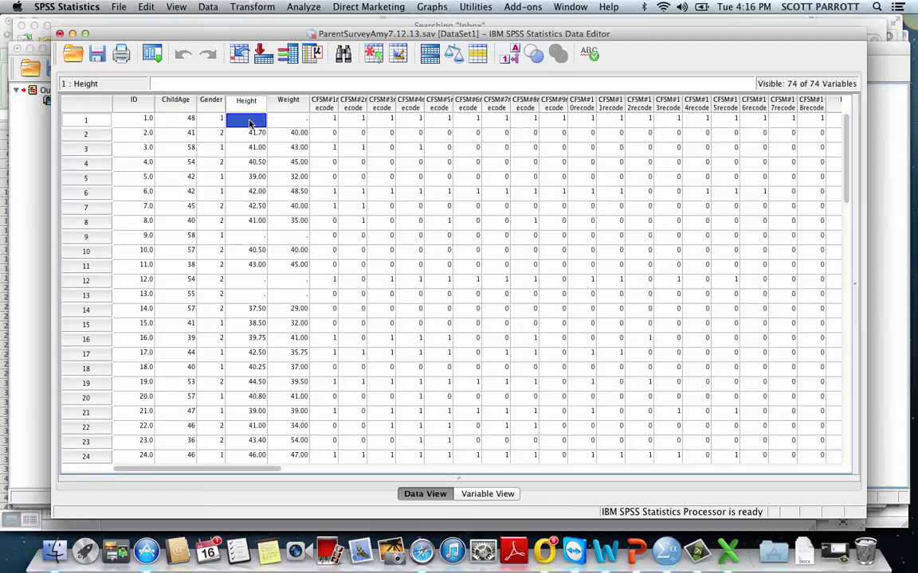
pyautogui.click(293, 121)
pyautogui.click(239, 117)
# Step: Sort cases ascending by ChildAge, then check the ChildAge values in rows 3 and 8 around row 5
pyautogui.rightClick(176, 105)
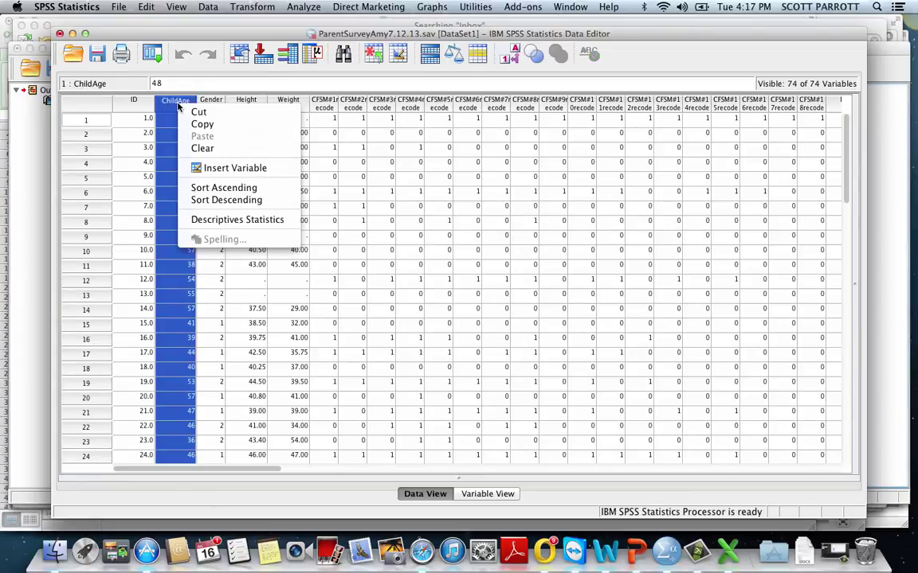
pyautogui.click(194, 190)
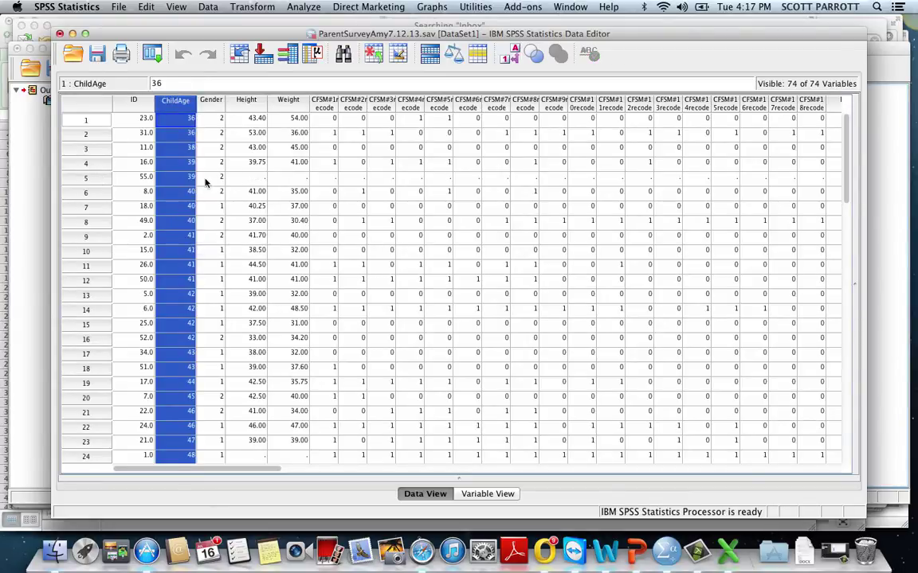
pyautogui.click(187, 181)
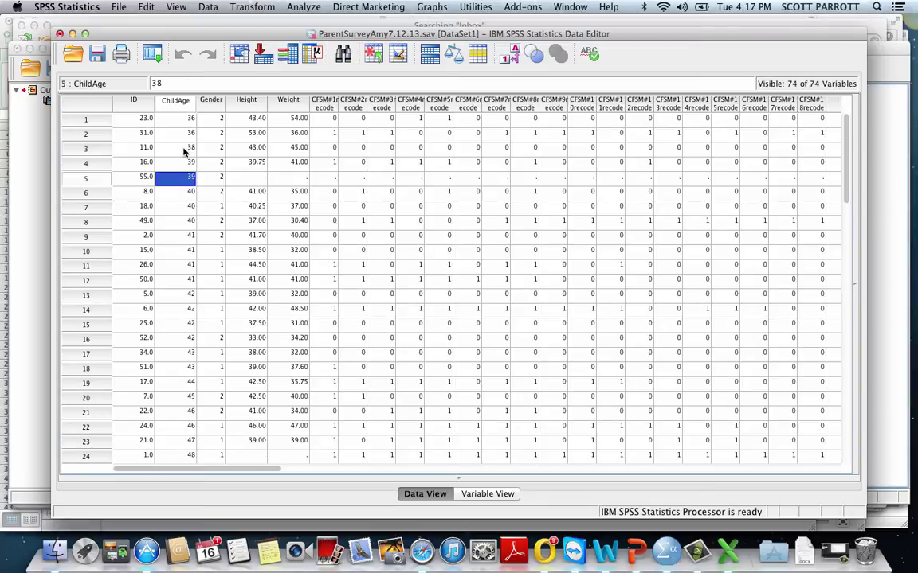
pyautogui.click(184, 149)
pyautogui.click(179, 223)
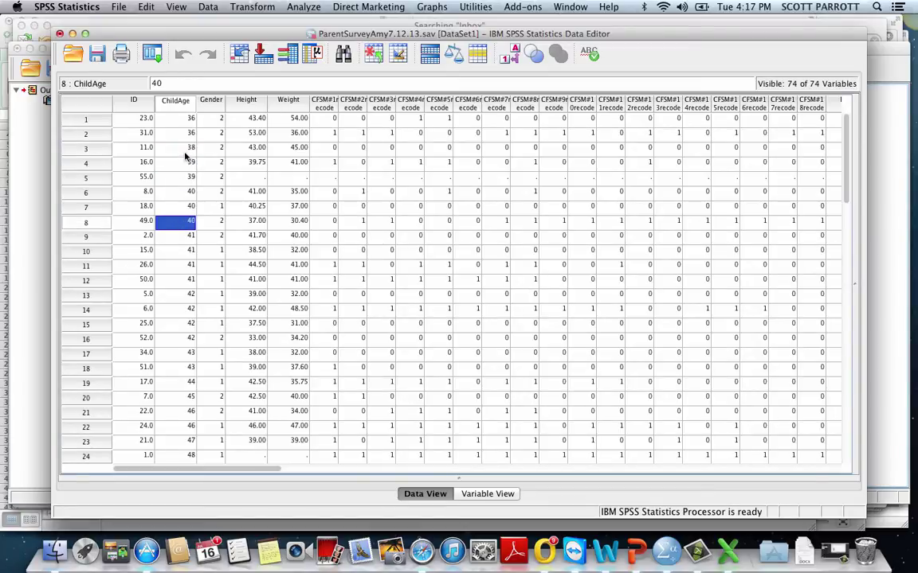
pyautogui.click(248, 152)
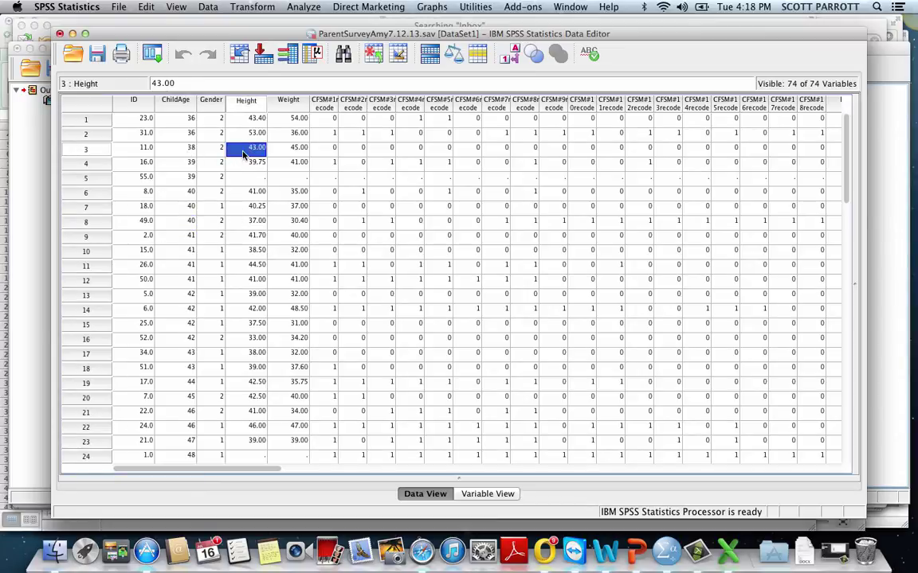
# Step: Copy the six Height values in rows 3–8 surrounding the case with missing Height
pyautogui.moveTo(243, 154); pyautogui.dragTo(242, 224)
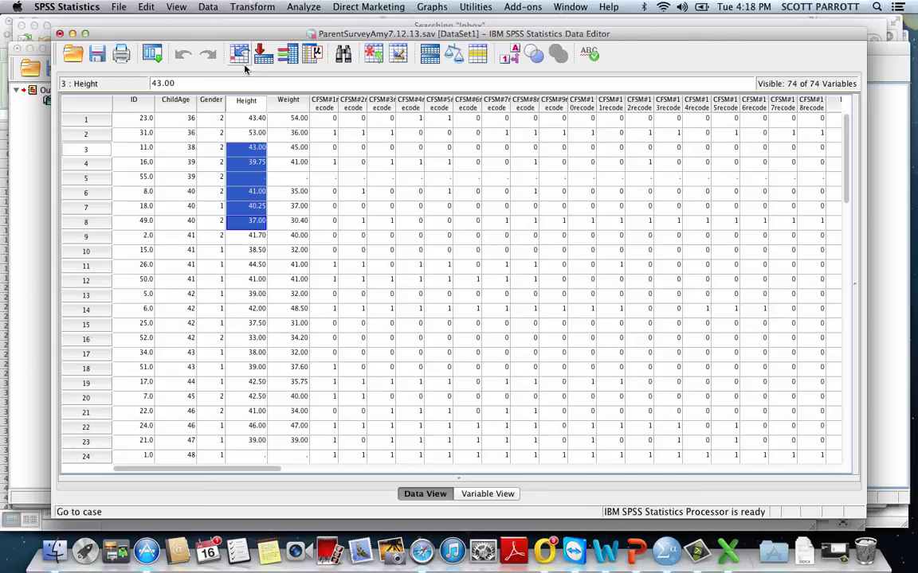
pyautogui.rightClick(247, 186)
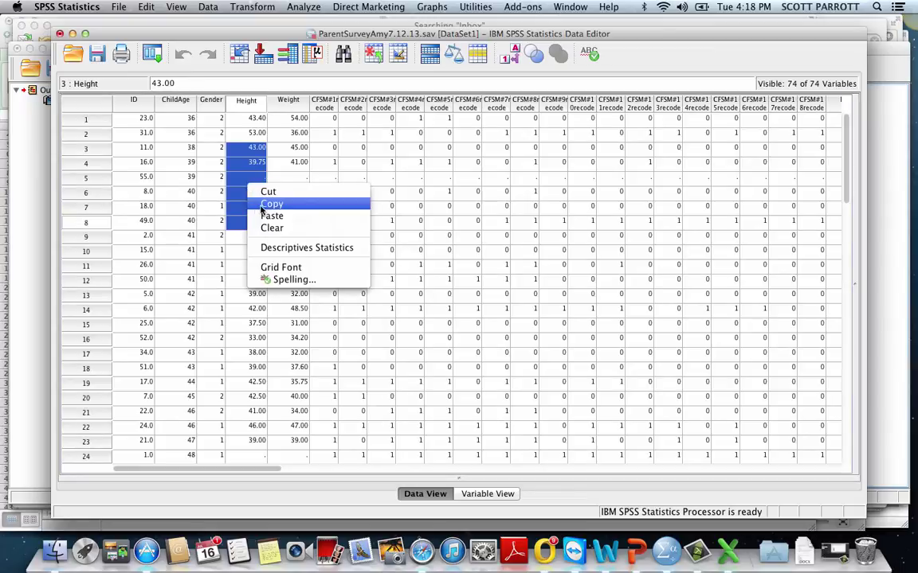
pyautogui.click(259, 204)
pyautogui.click(726, 551)
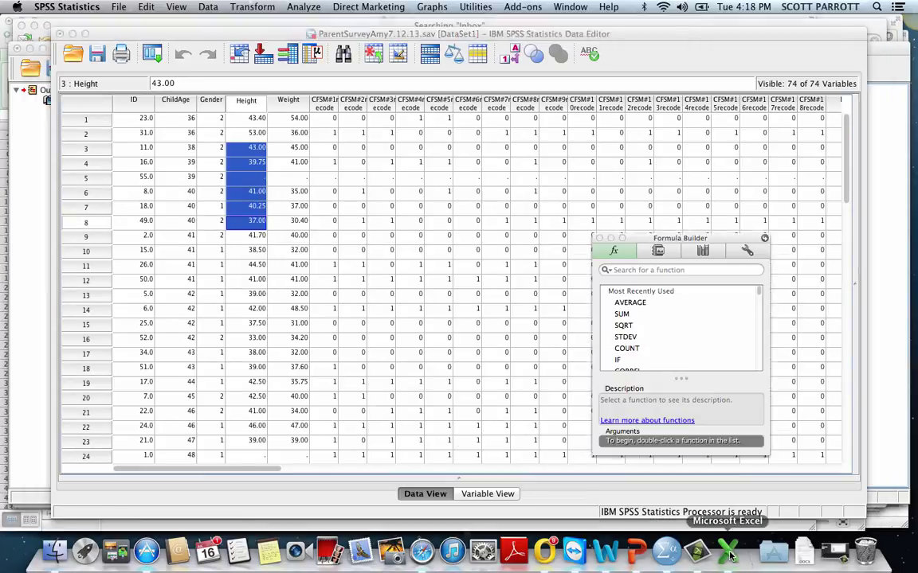
# Step: Paste the copied Height values into Excel cells A5:A10
pyautogui.click(161, 210)
pyautogui.rightClick(37, 144)
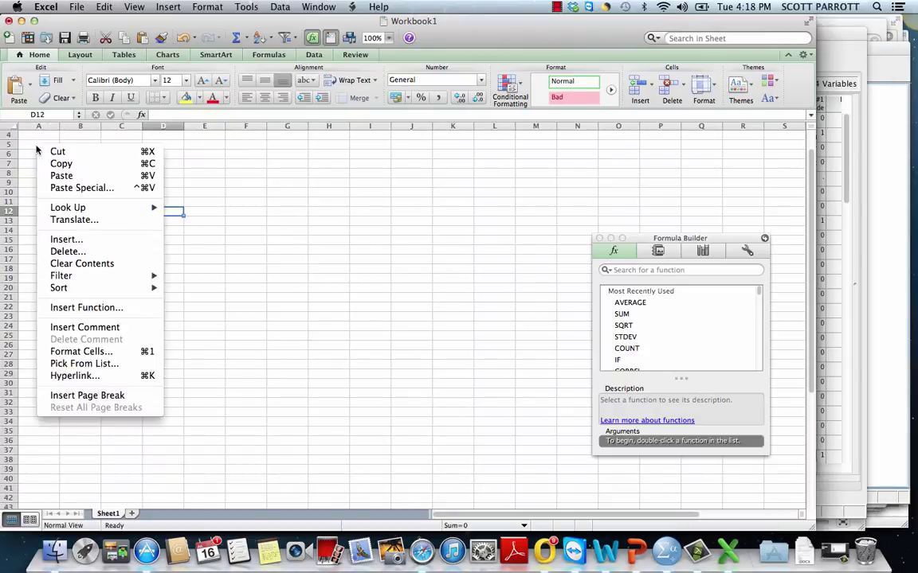
pyautogui.click(61, 175)
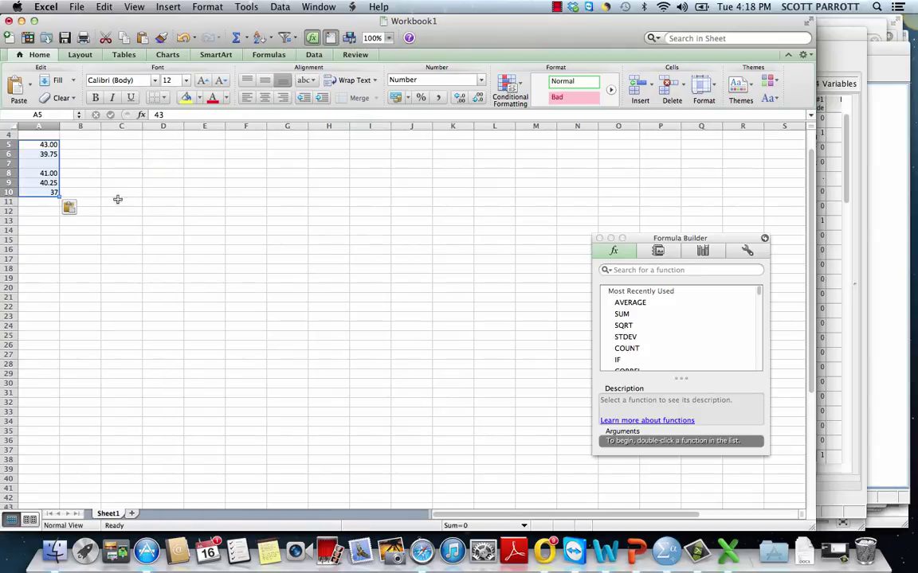
# Step: Enter =AVERAGE(A5:A10) in A11, giving 40.20
pyautogui.click(38, 201)
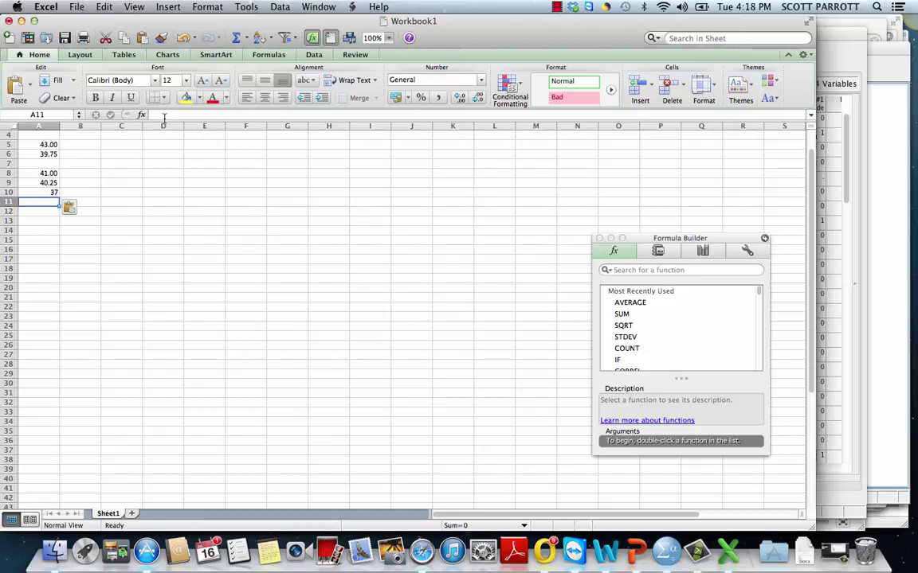
pyautogui.write('=')
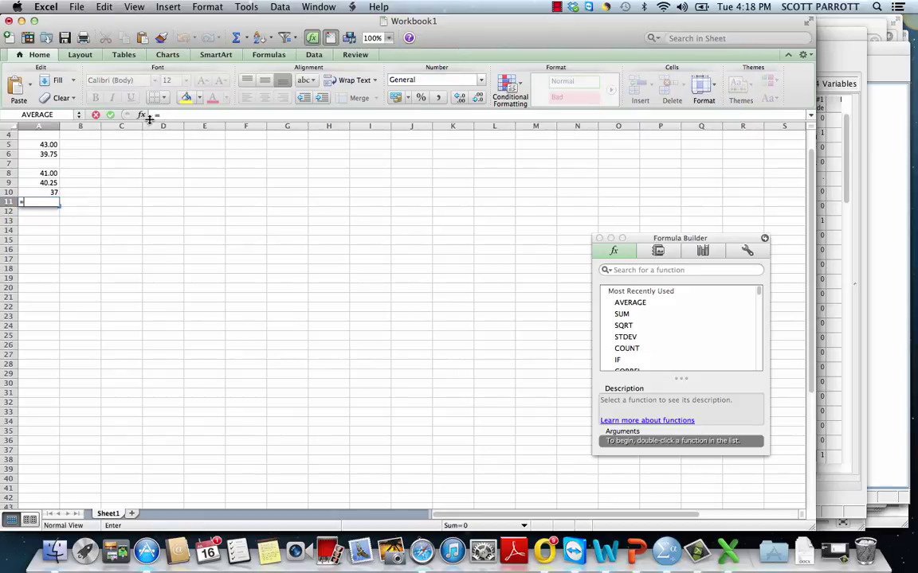
pyautogui.click(78, 115)
pyautogui.click(33, 127)
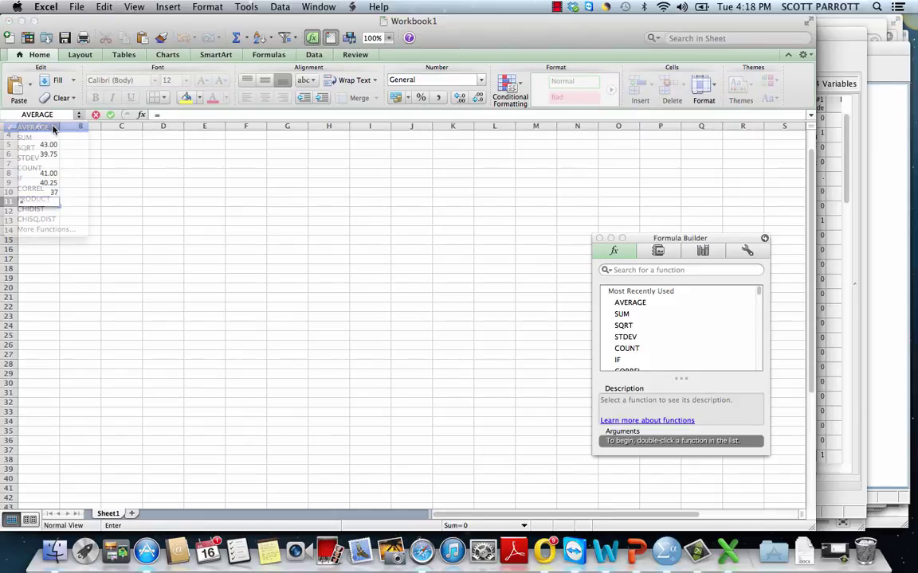
pyautogui.moveTo(48, 192); pyautogui.dragTo(44, 142)
pyautogui.press('Return')
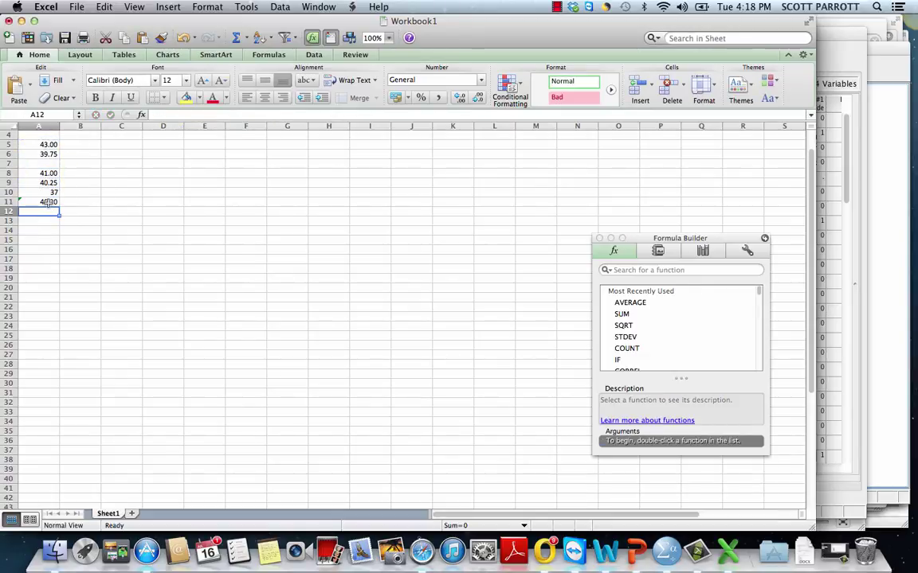
pyautogui.click(655, 552)
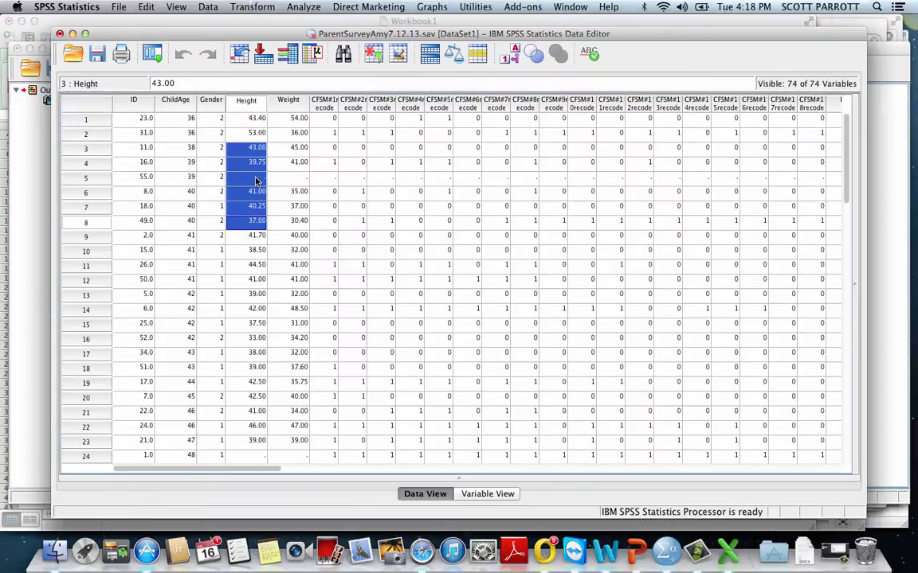
# Step: Enter 40.2 as the Height for row 5 (case ID 55)
pyautogui.click(255, 181)
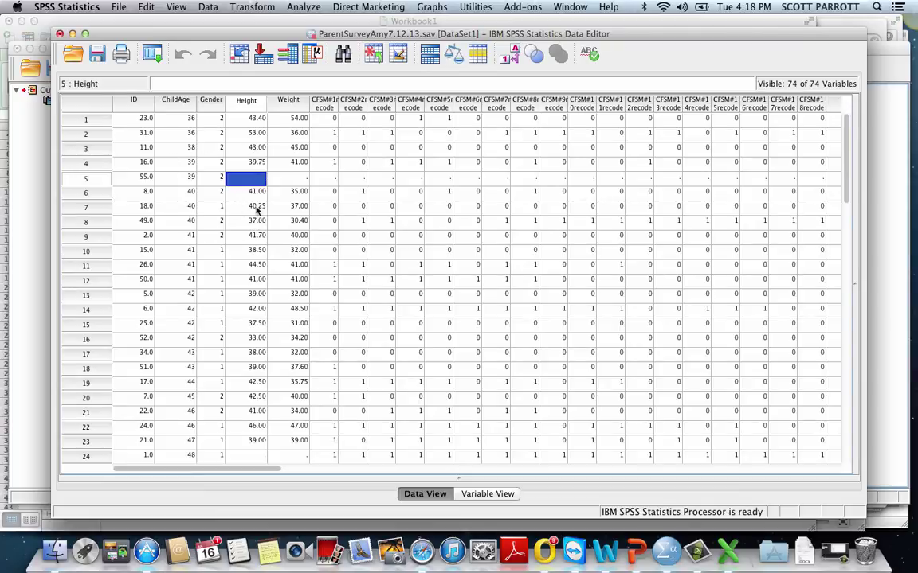
pyautogui.write('40')
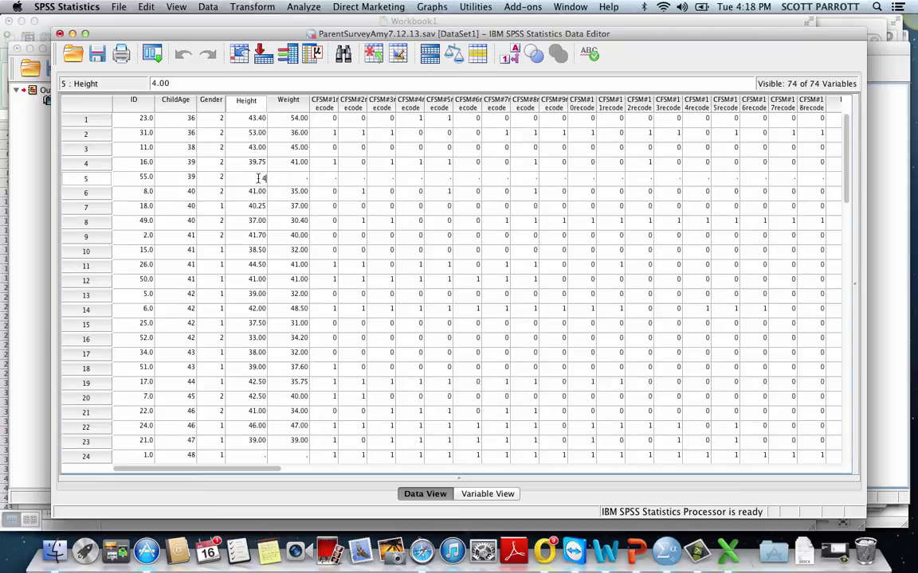
pyautogui.write('.2')
pyautogui.press('Return')
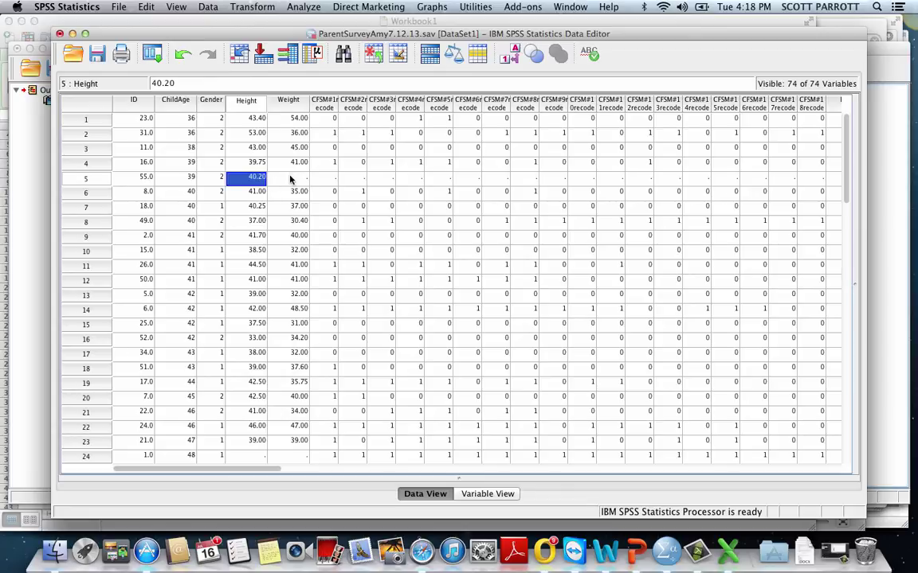
pyautogui.scroll(-5, 251, 196)
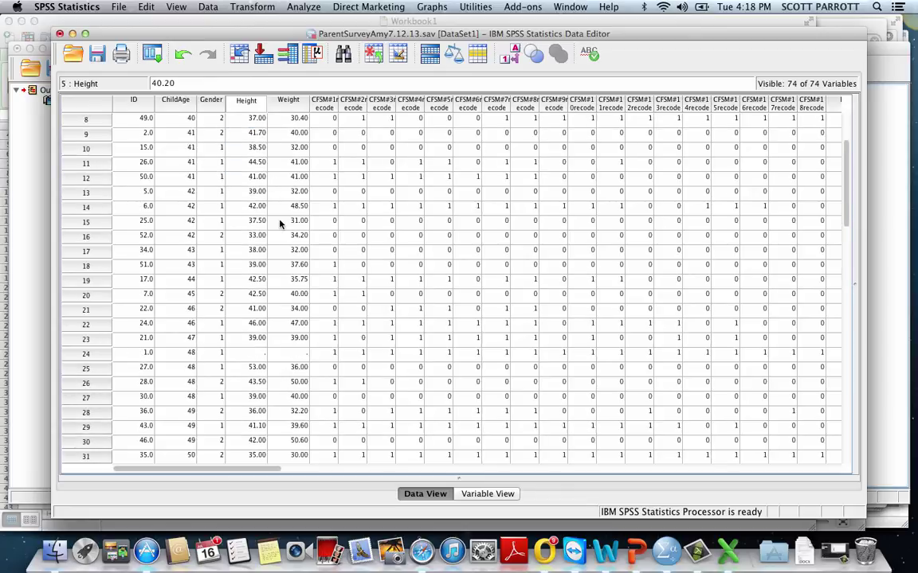
pyautogui.scroll(5, 251, 197)
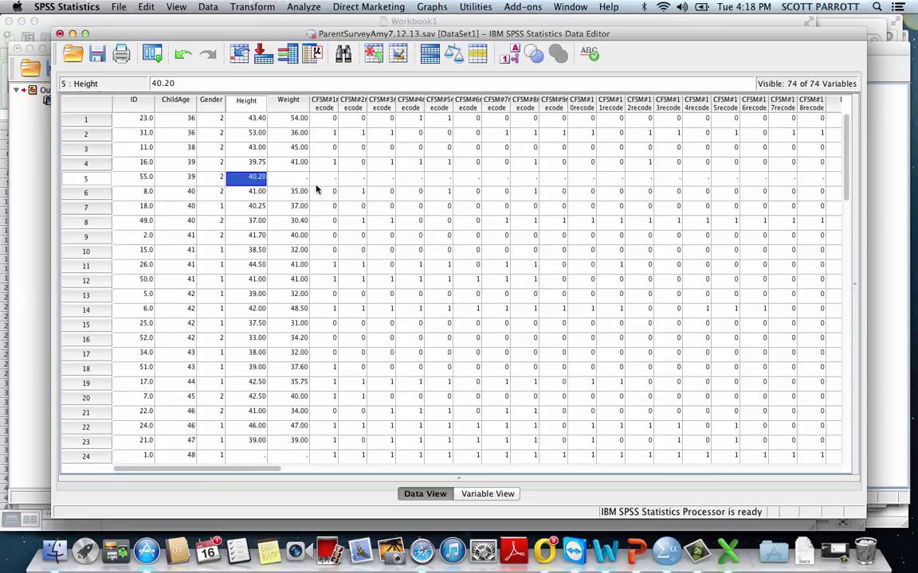
pyautogui.scroll(-3, 311, 231)
pyautogui.scroll(-1, 304, 250)
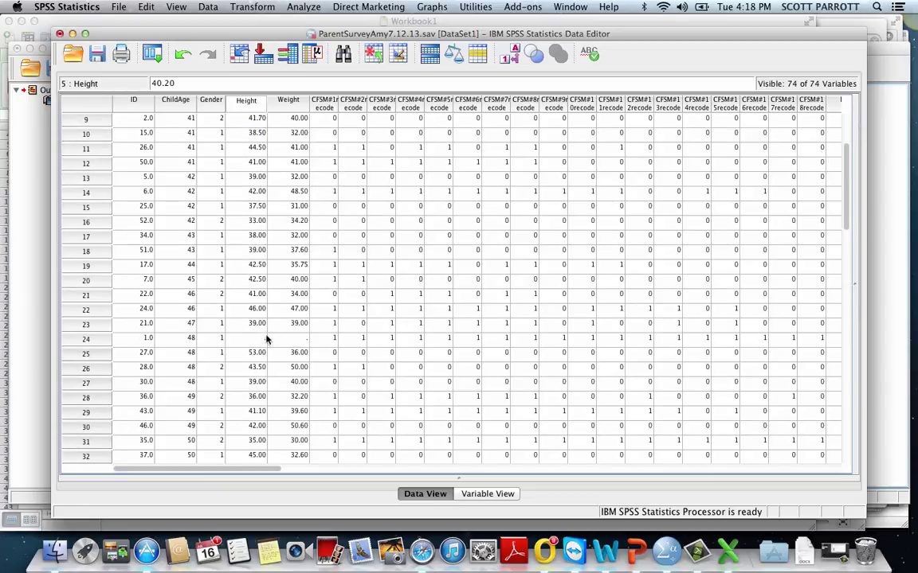
pyautogui.scroll(-6, 289, 351)
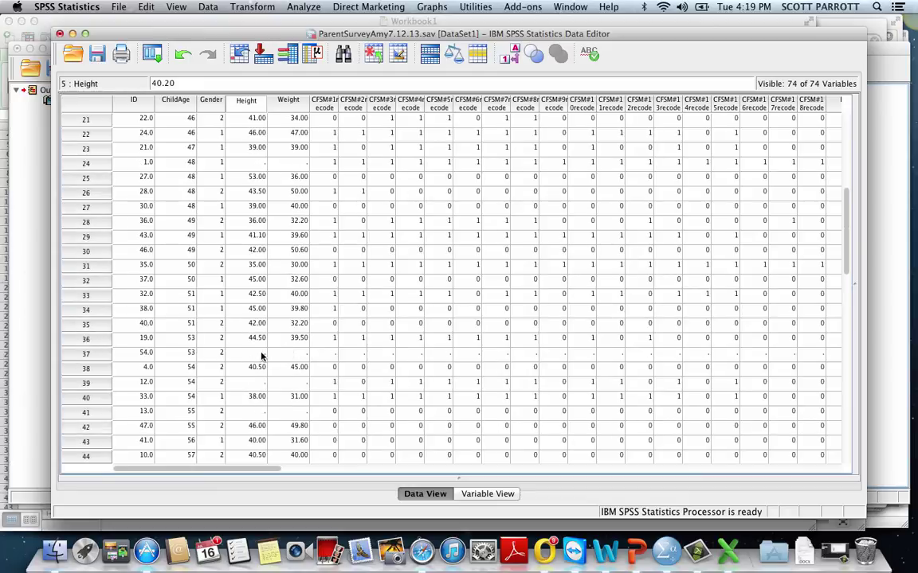